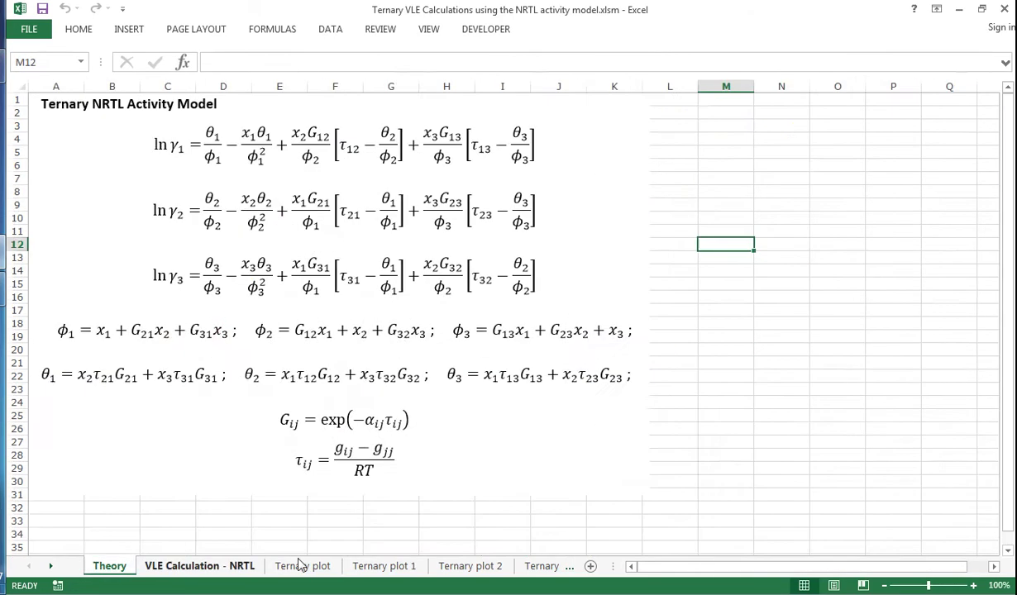
- View the NRTL model equations sheet, then go to the VLE Calculation - NRTL sheet
{"action": "left_click", "coordinate": [104, 564]}
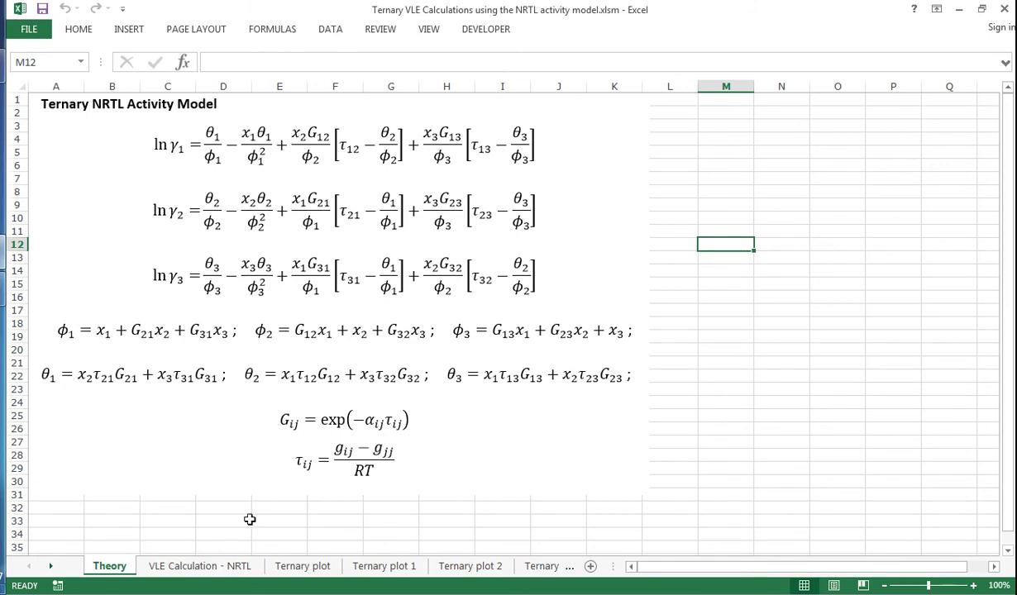
{"action": "left_click", "coordinate": [196, 565]}
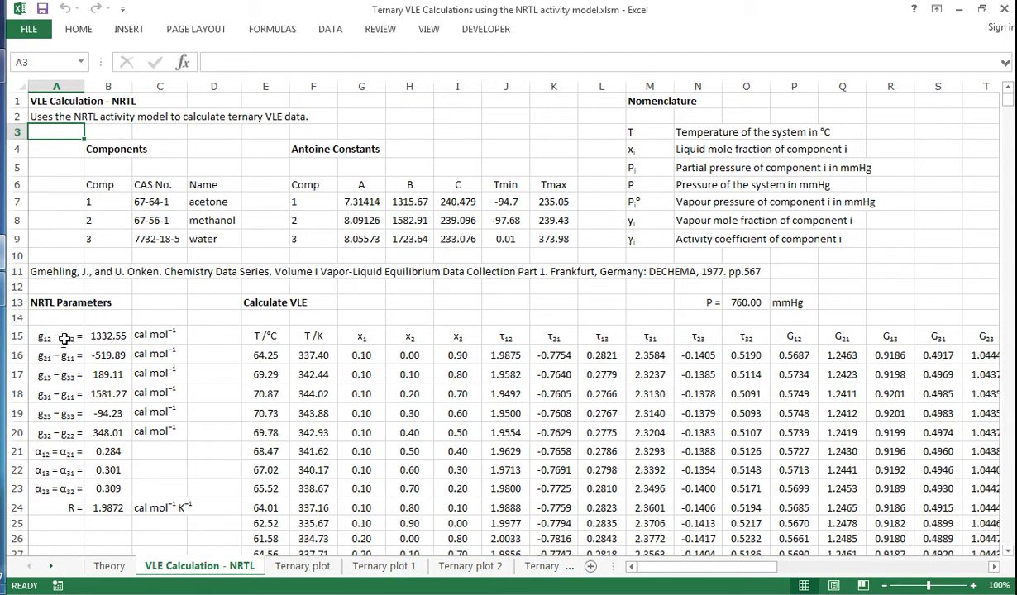
{"action": "left_click_drag", "start_coordinate": [62, 335], "coordinate": [149, 352]}
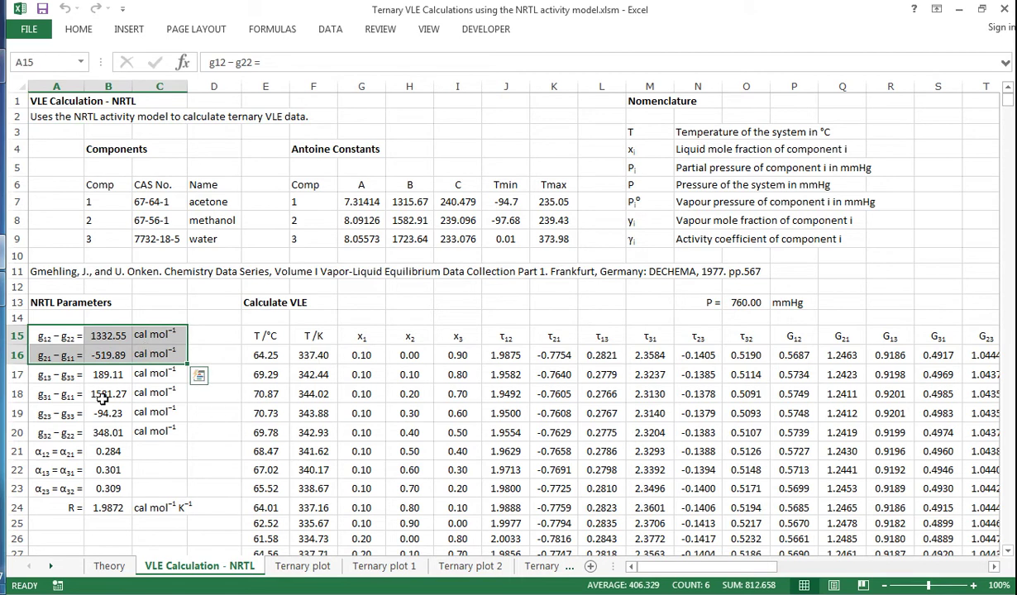
{"action": "left_click_drag", "start_coordinate": [56, 373], "coordinate": [148, 395]}
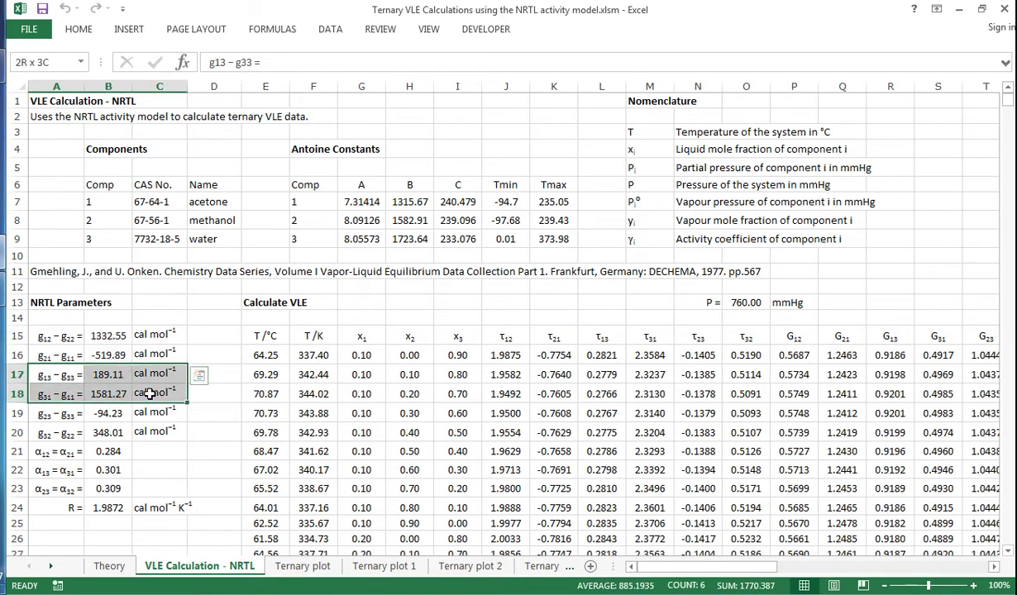
{"action": "left_click_drag", "start_coordinate": [56, 412], "coordinate": [145, 432]}
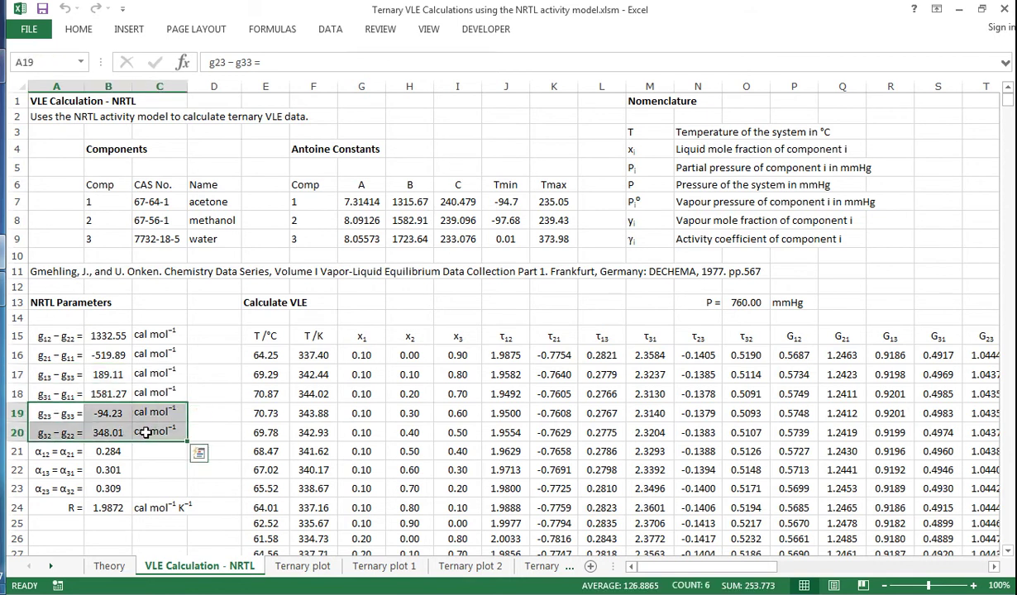
{"action": "left_click", "coordinate": [103, 453]}
{"action": "left_click", "coordinate": [106, 469]}
{"action": "left_click", "coordinate": [108, 485]}
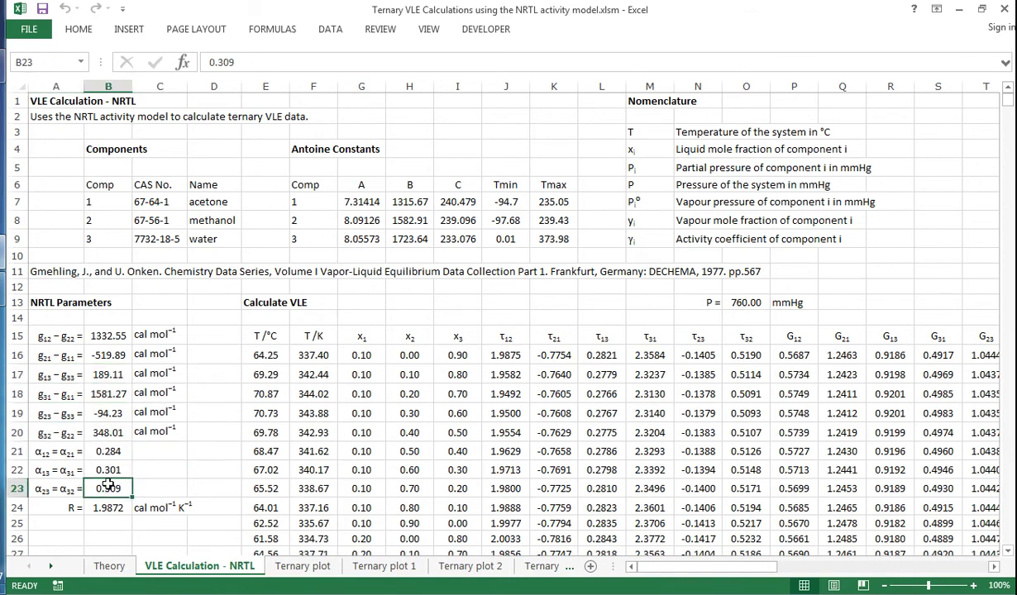
{"action": "left_click", "coordinate": [108, 453]}
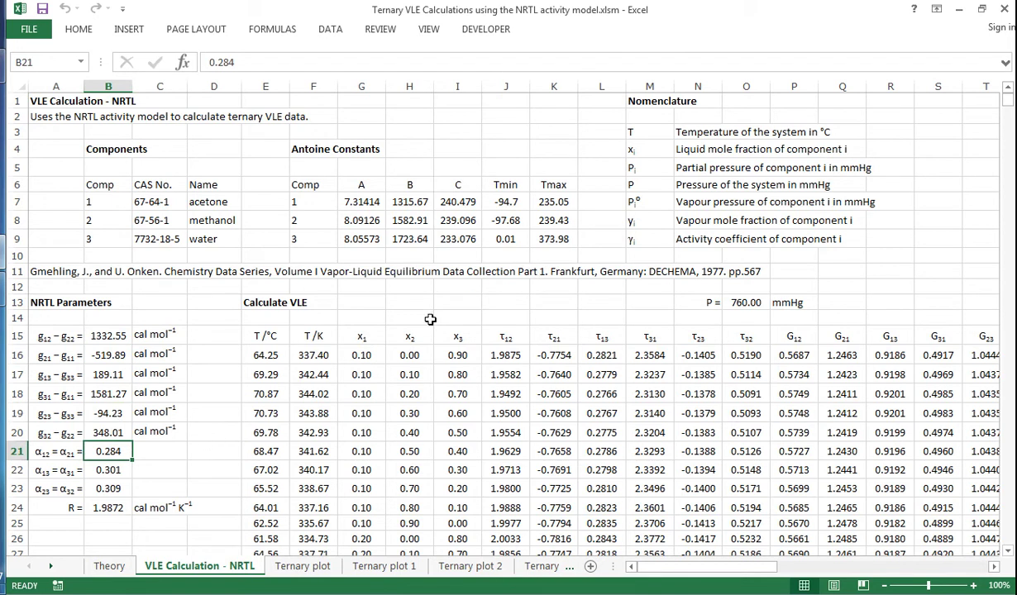
{"action": "left_click_drag", "start_coordinate": [352, 351], "coordinate": [450, 459]}
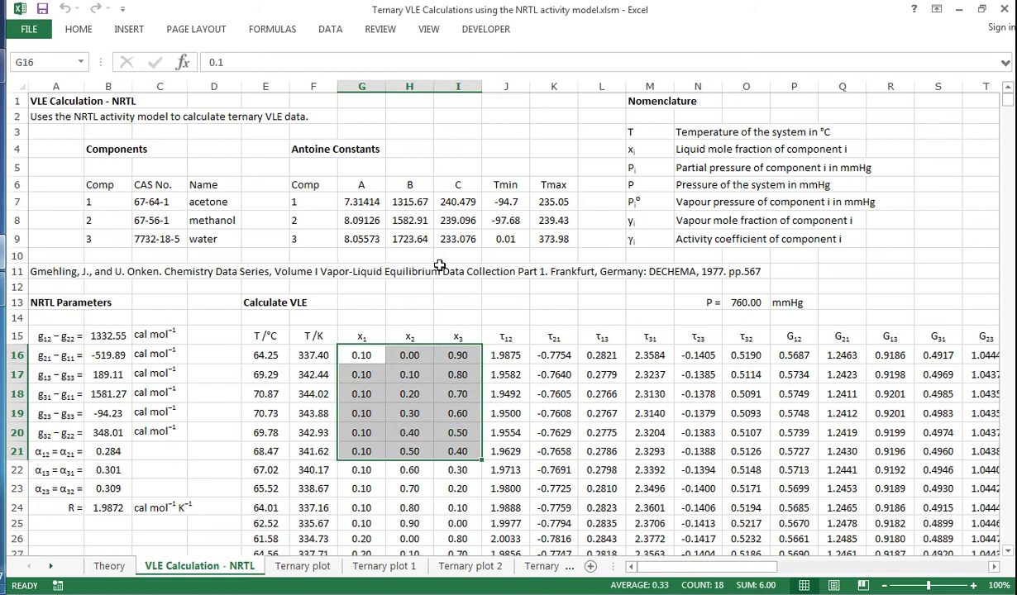
{"action": "left_click", "coordinate": [505, 353]}
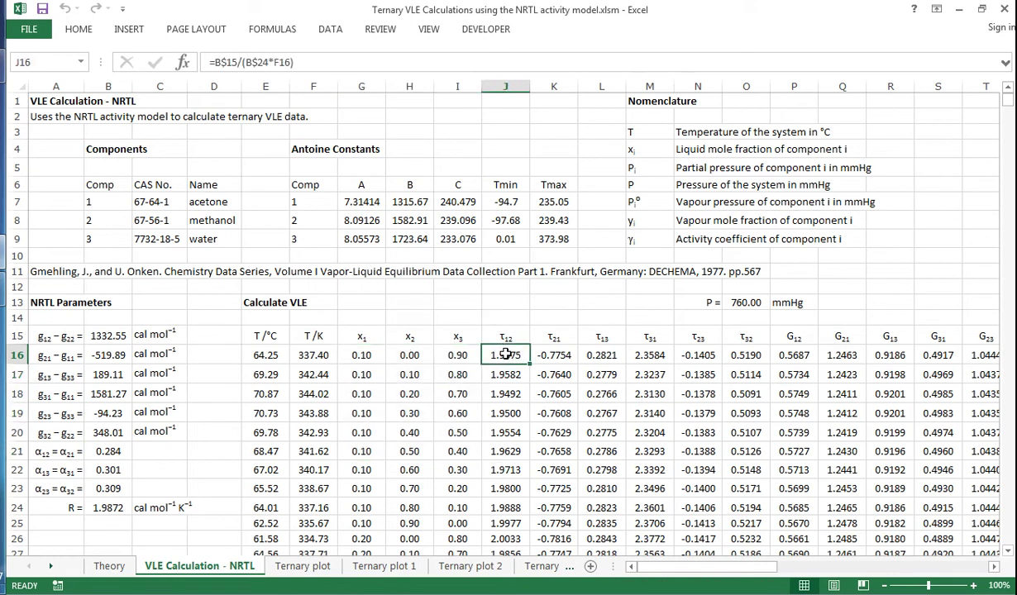
{"action": "double_click", "coordinate": [505, 354]}
{"action": "key", "text": "Escape"}
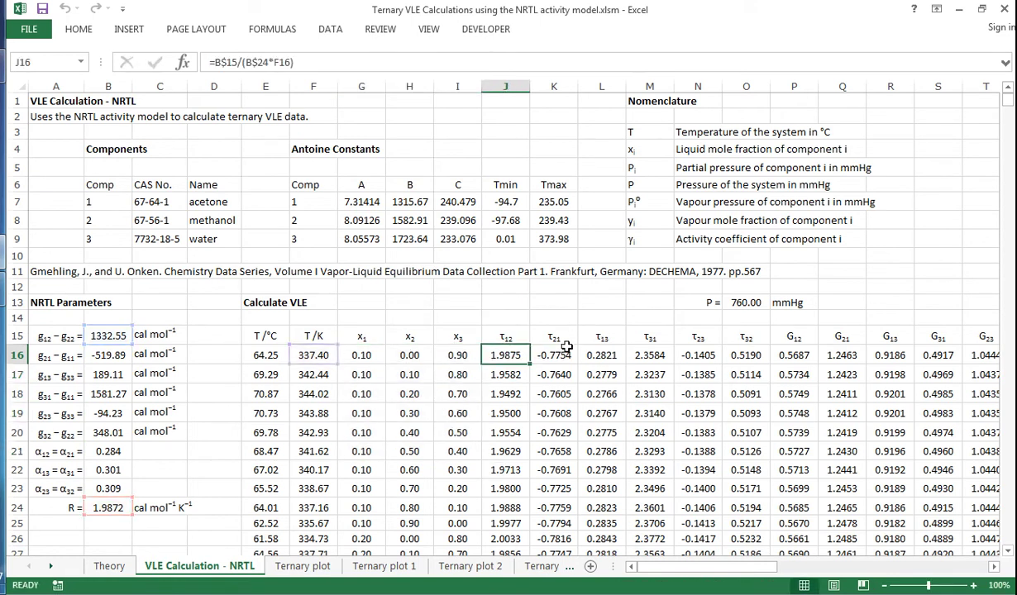
{"action": "double_click", "coordinate": [566, 350]}
{"action": "key", "text": "Escape"}
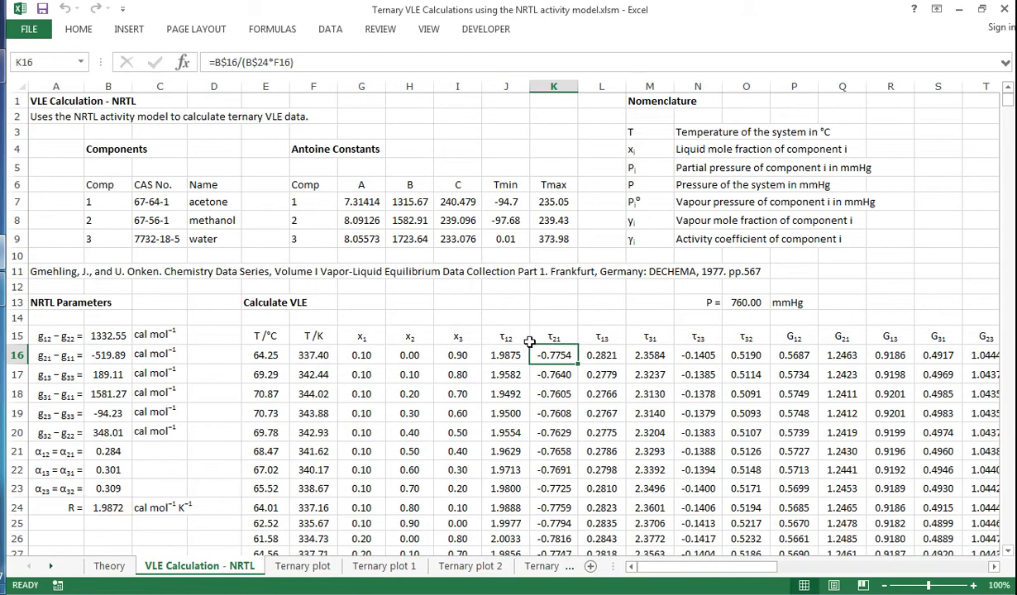
{"action": "left_click_drag", "start_coordinate": [732, 338], "coordinate": [511, 341]}
{"action": "left_click", "coordinate": [511, 341]}
{"action": "left_click_drag", "start_coordinate": [781, 336], "coordinate": [989, 343]}
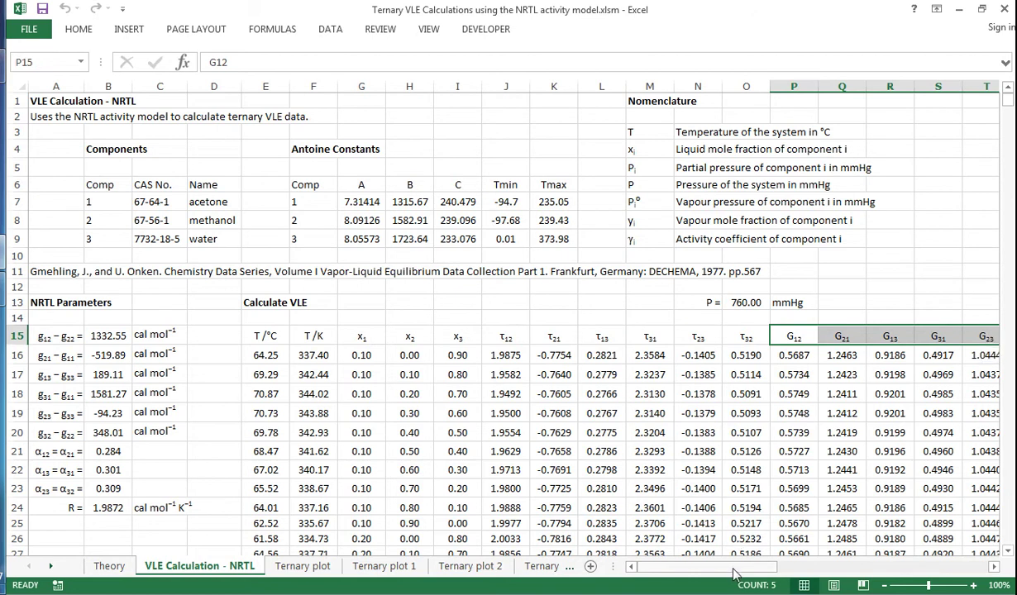
{"action": "left_click_drag", "start_coordinate": [735, 567], "coordinate": [764, 577]}
{"action": "double_click", "coordinate": [581, 355]}
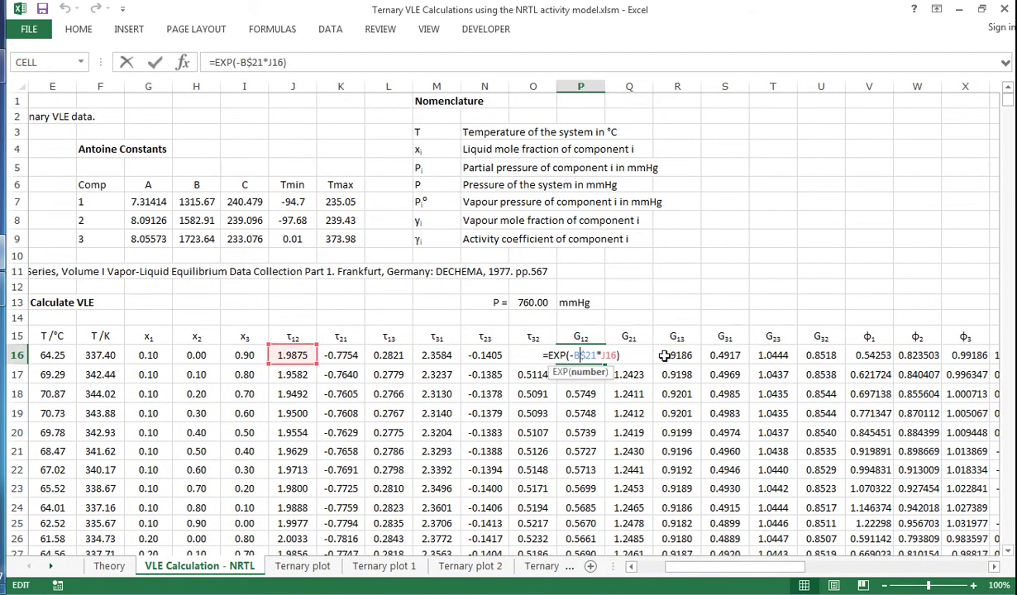
{"action": "key", "text": "Escape"}
{"action": "double_click", "coordinate": [628, 355]}
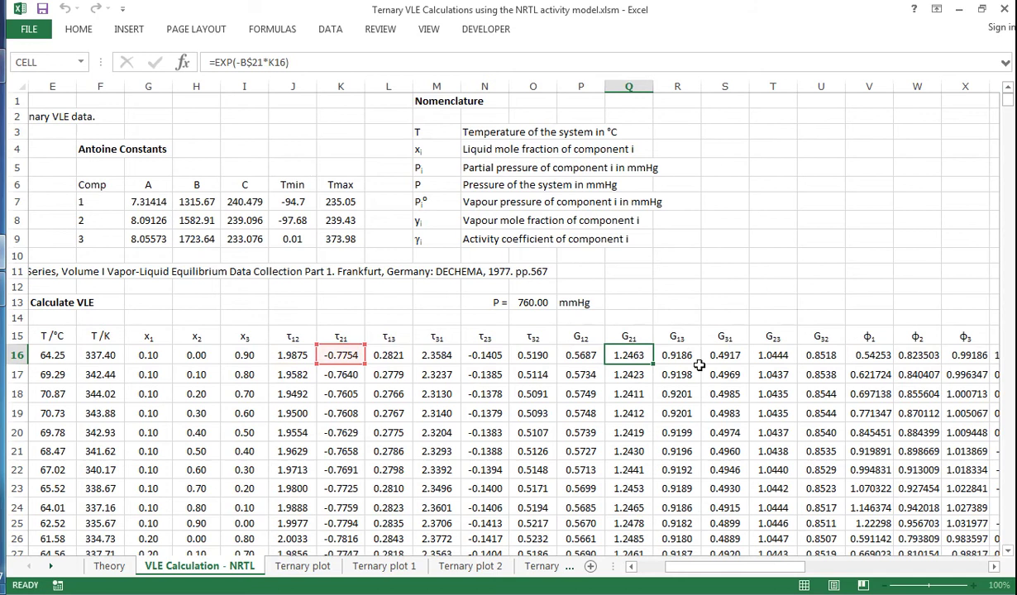
{"action": "key", "text": "Escape"}
{"action": "left_click", "coordinate": [676, 354]}
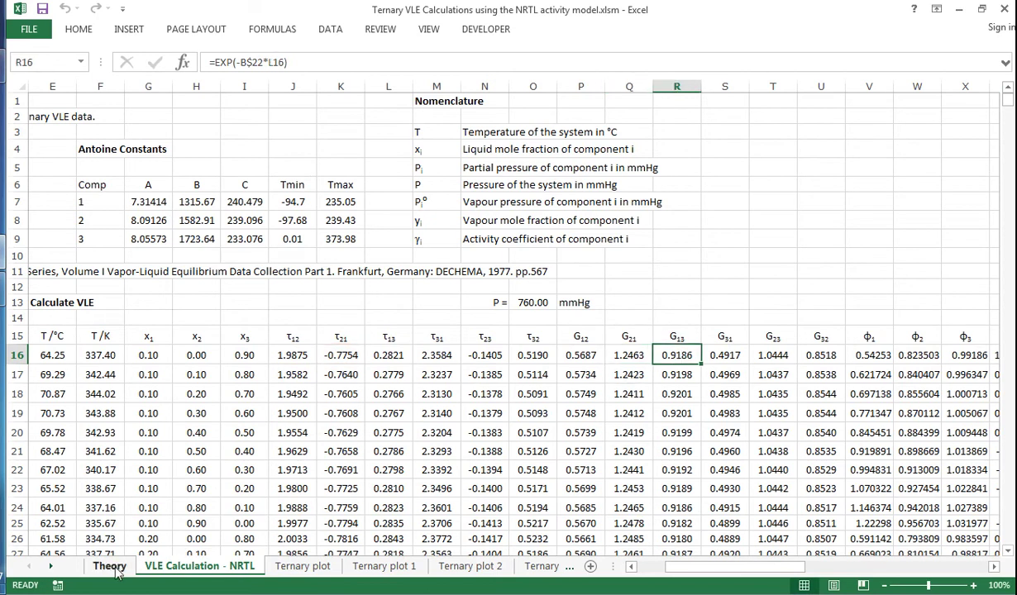
{"action": "left_click", "coordinate": [109, 566]}
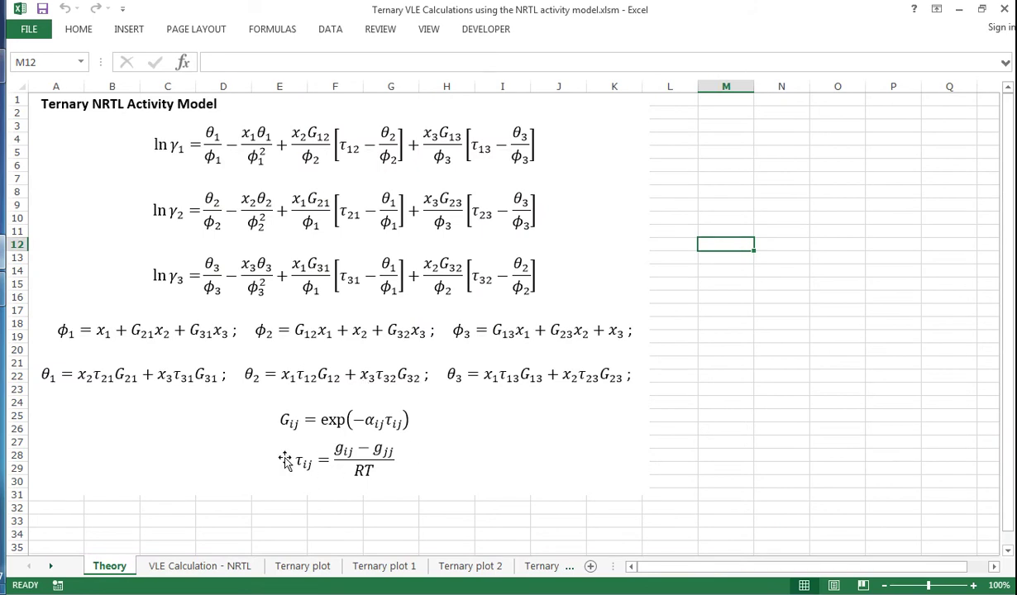
{"action": "left_click", "coordinate": [200, 566]}
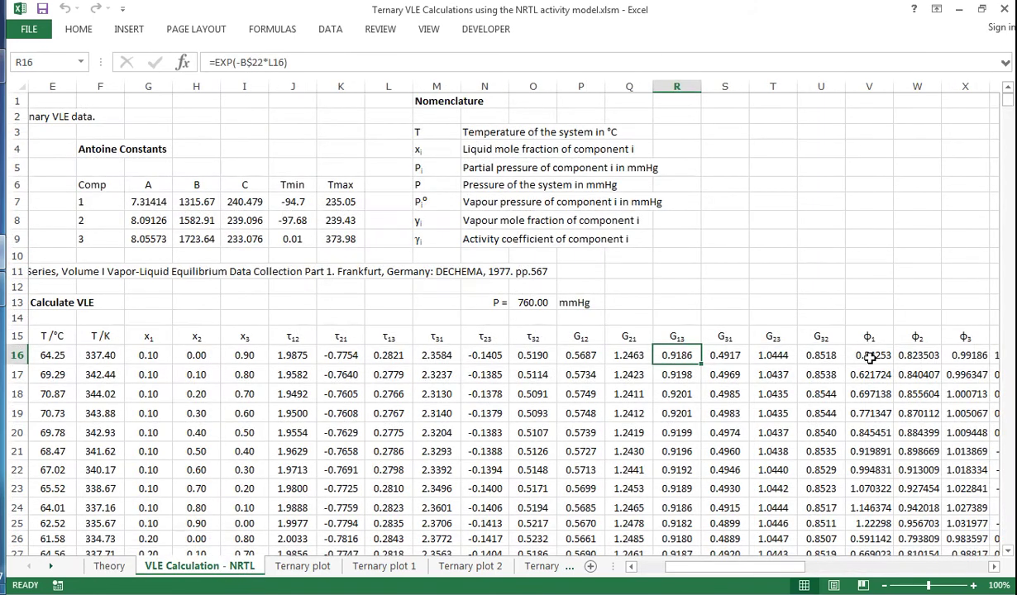
{"action": "double_click", "coordinate": [869, 357]}
{"action": "key", "text": "Escape"}
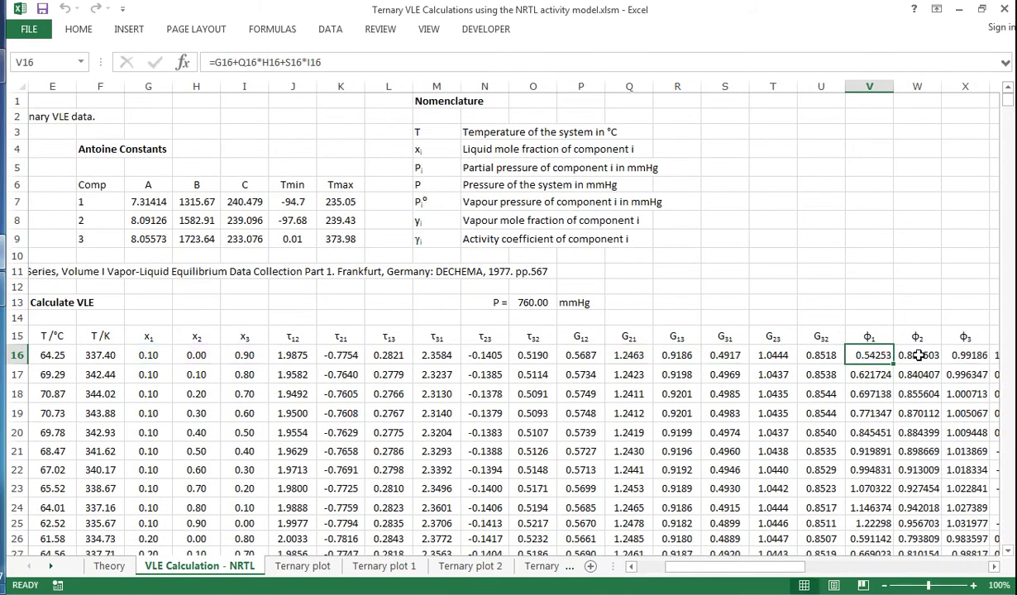
{"action": "left_click_drag", "start_coordinate": [682, 567], "coordinate": [711, 567]}
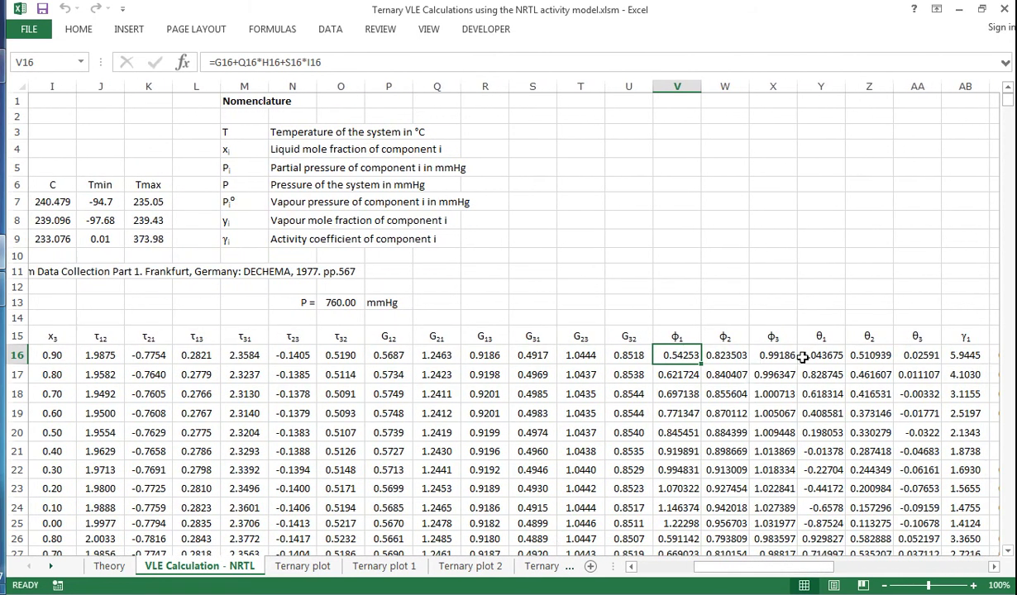
{"action": "double_click", "coordinate": [676, 354]}
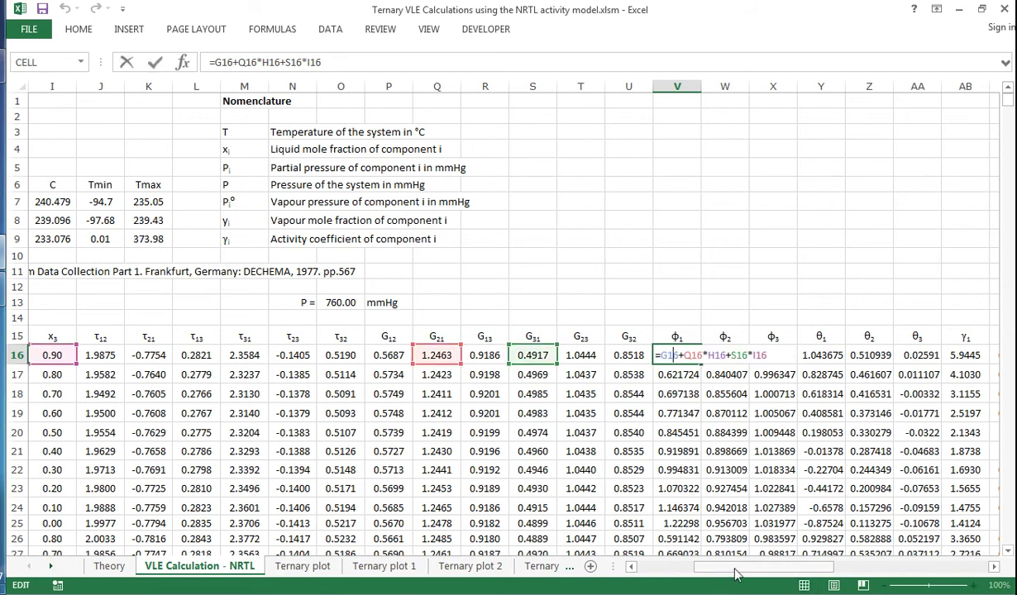
{"action": "mouse_move", "coordinate": [736, 573]}
{"action": "left_mouse_down"}
{"action": "mouse_move", "coordinate": [680, 581]}
{"action": "mouse_move", "coordinate": [742, 581]}
{"action": "left_mouse_up"}
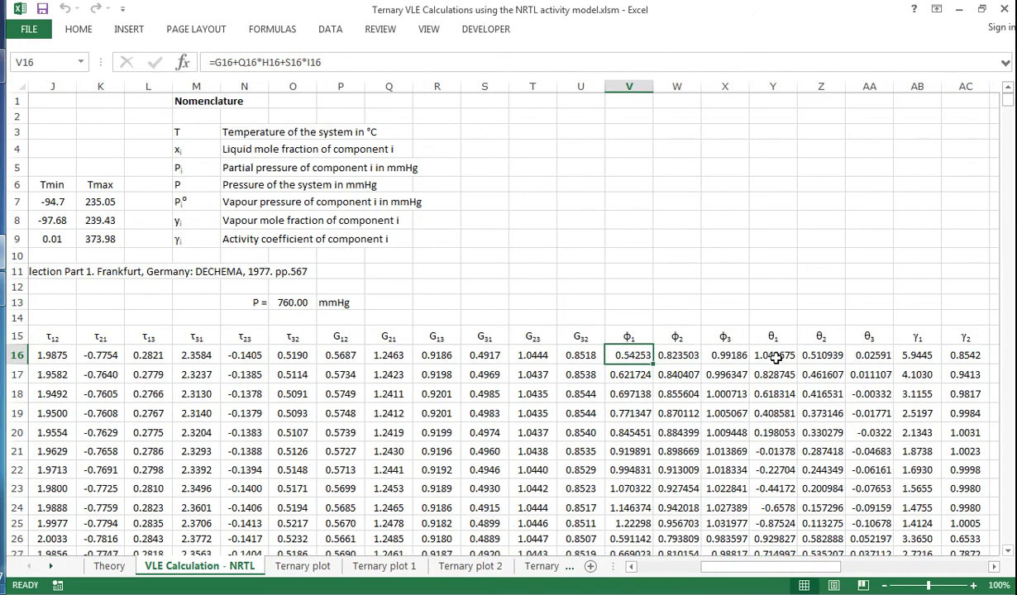
{"action": "double_click", "coordinate": [774, 354]}
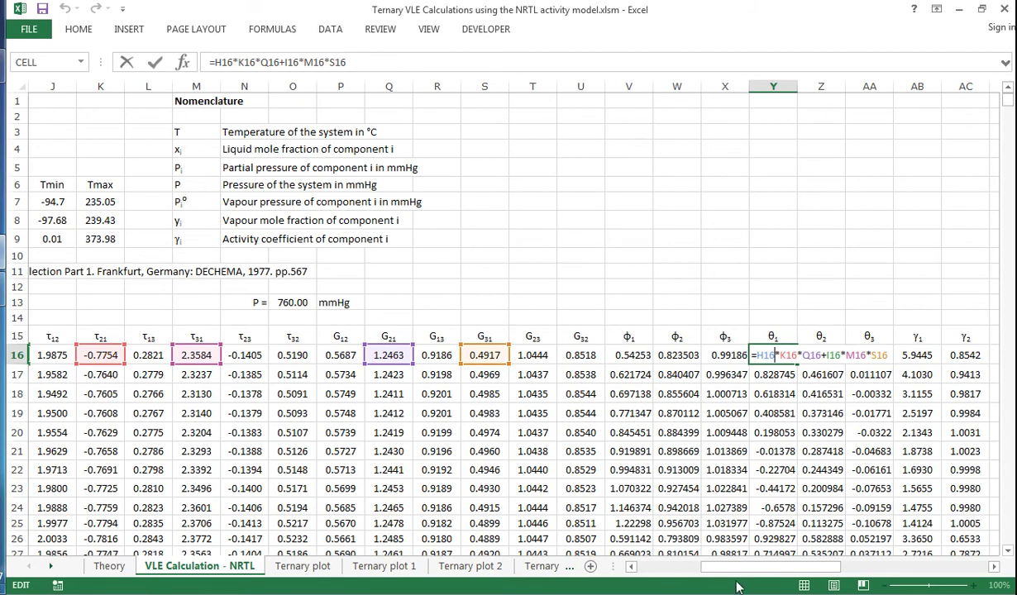
{"action": "left_click_drag", "start_coordinate": [733, 567], "coordinate": [774, 574]}
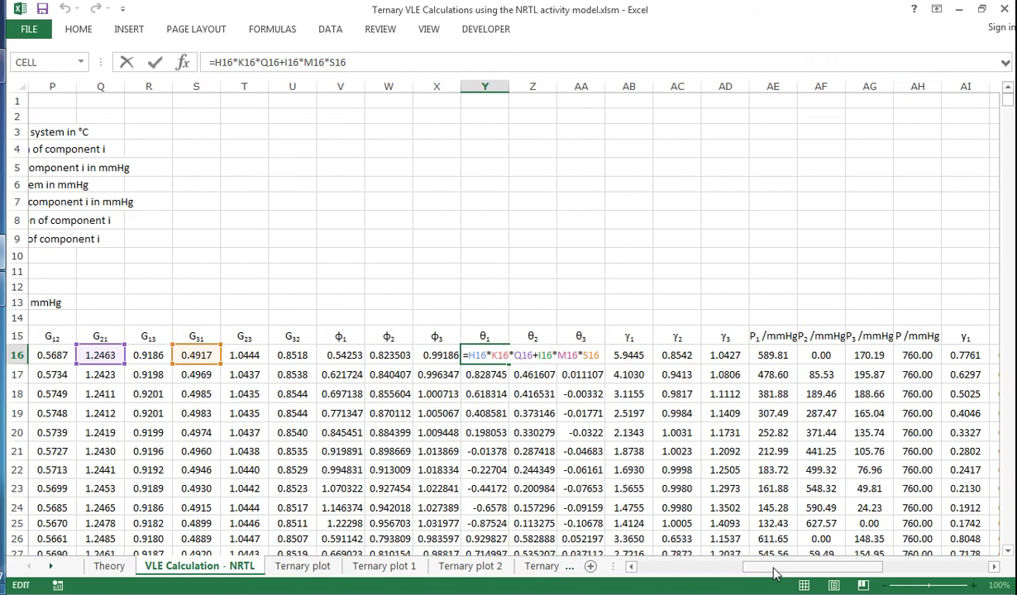
{"action": "key", "text": "ctrl+Return"}
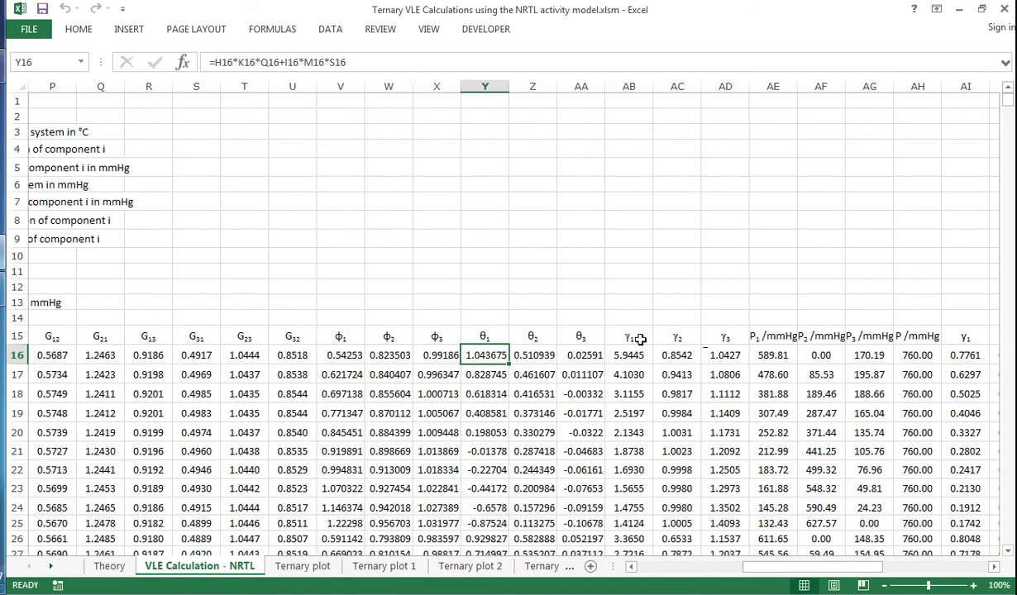
{"action": "left_click", "coordinate": [628, 351]}
{"action": "double_click", "coordinate": [626, 354]}
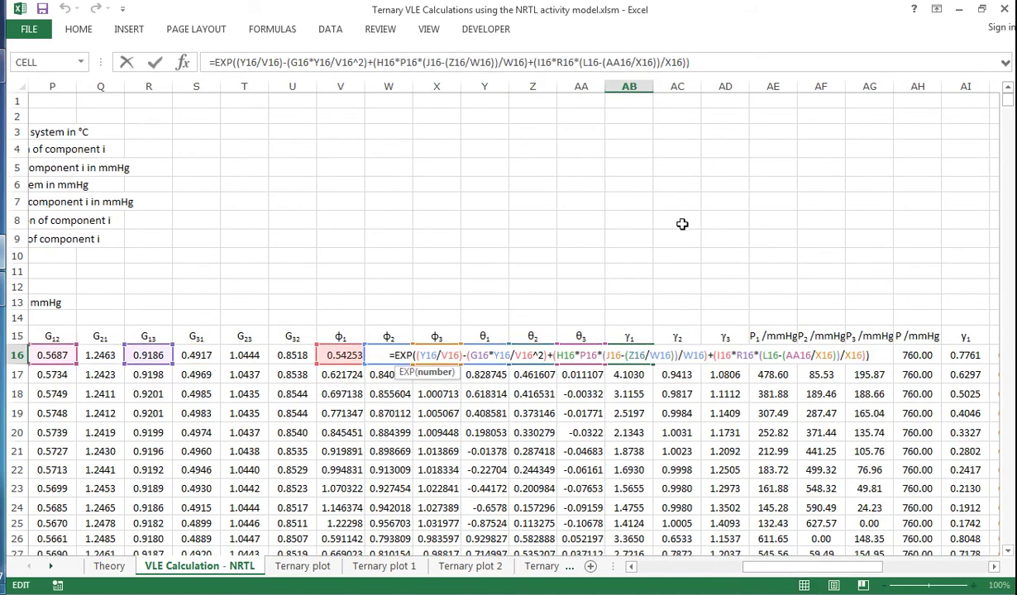
{"action": "key", "text": "ctrl+Return"}
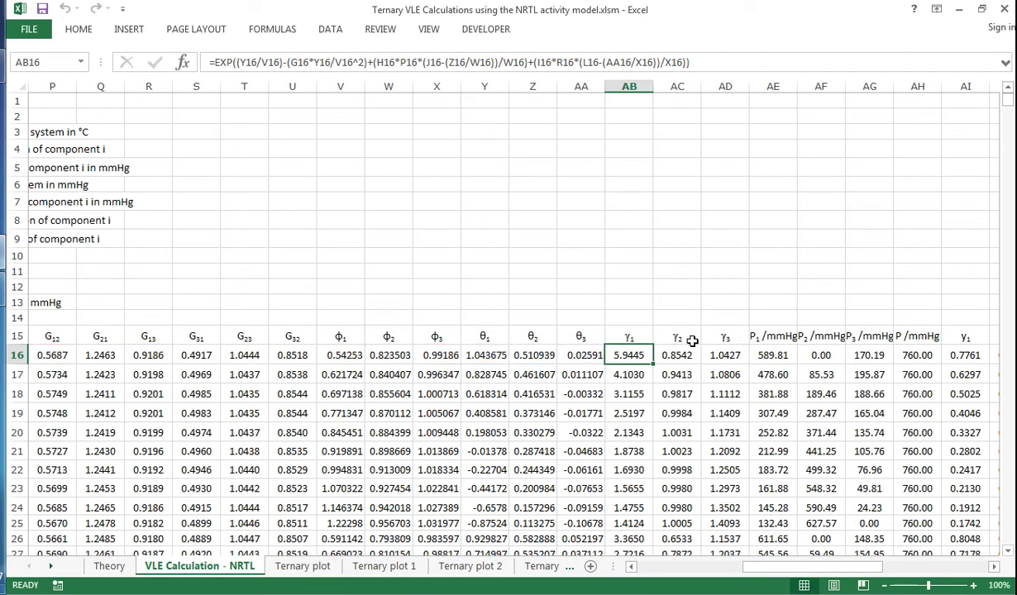
{"action": "left_click", "coordinate": [787, 356]}
{"action": "left_click", "coordinate": [814, 356]}
{"action": "left_click", "coordinate": [863, 355]}
{"action": "left_click", "coordinate": [762, 355]}
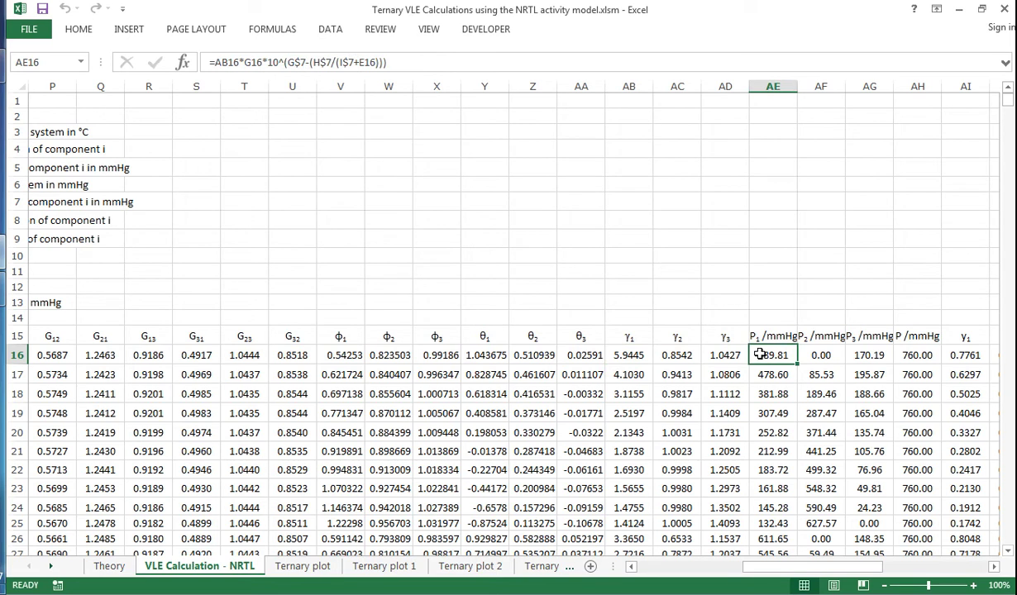
{"action": "double_click", "coordinate": [760, 355]}
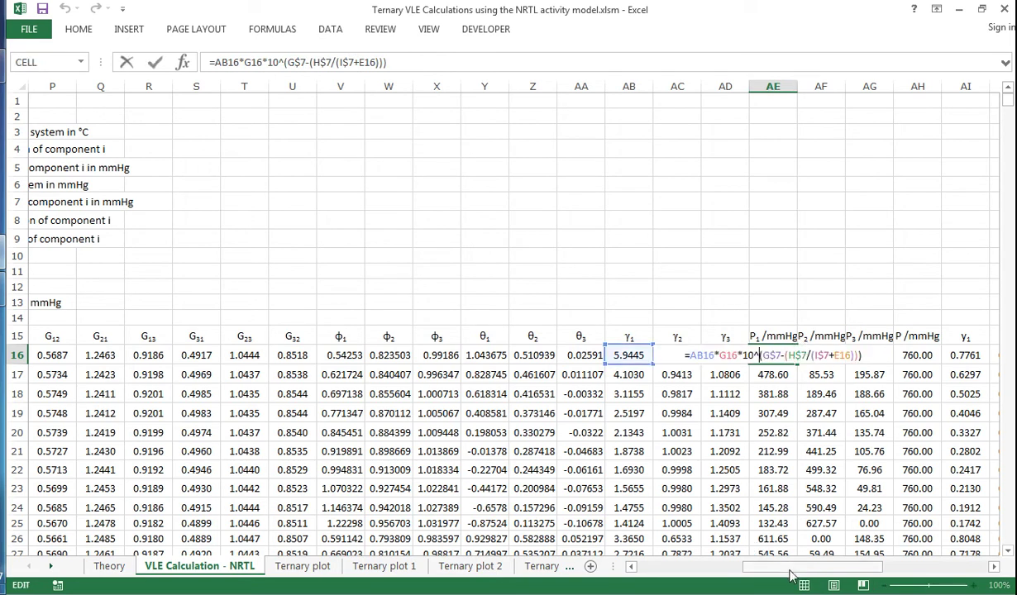
{"action": "left_click_drag", "start_coordinate": [789, 574], "coordinate": [688, 582]}
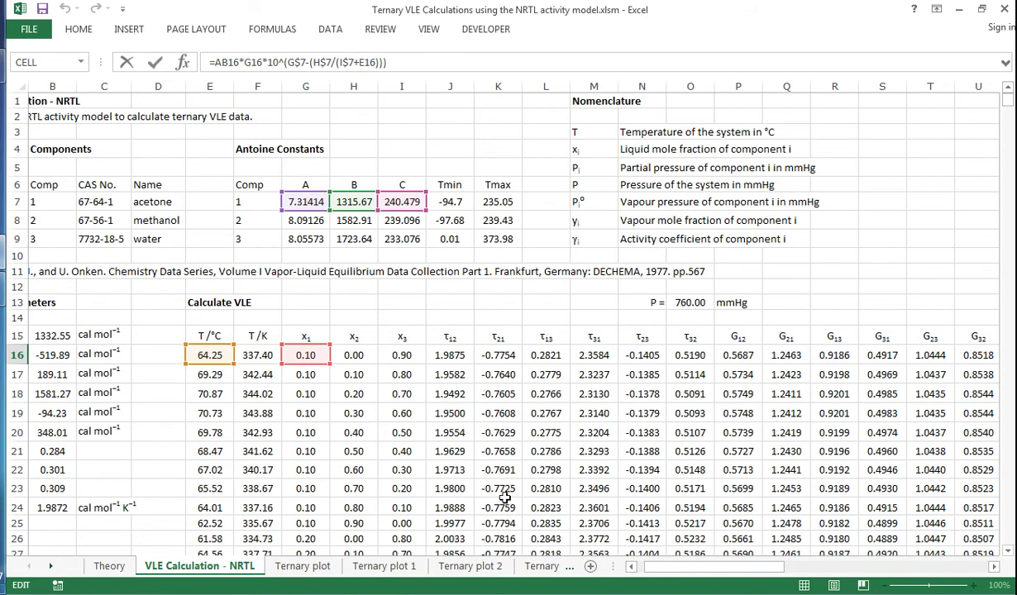
{"action": "left_click_drag", "start_coordinate": [650, 565], "coordinate": [767, 575]}
{"action": "key", "text": "ctrl+Return"}
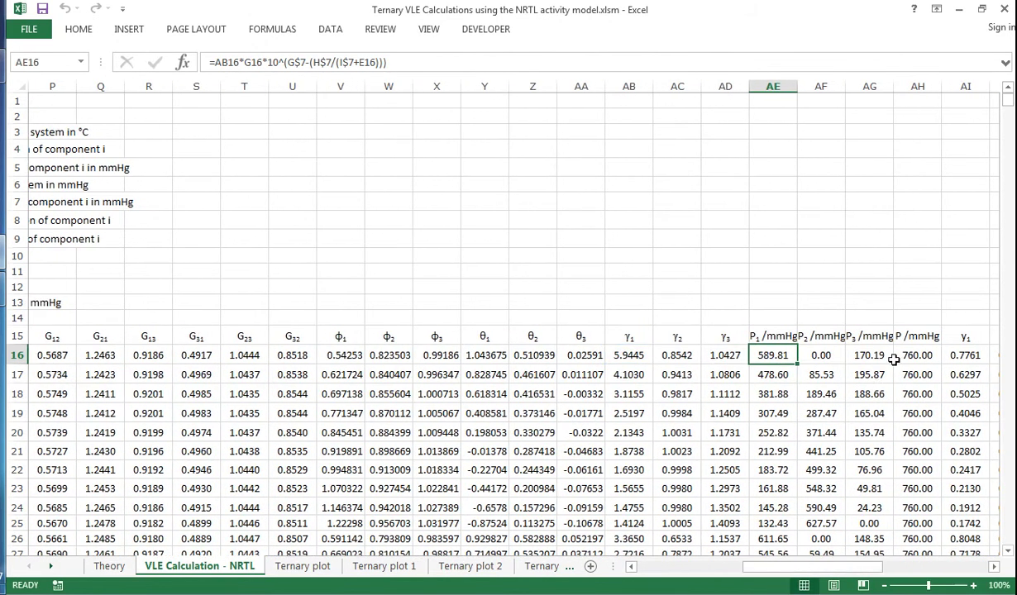
{"action": "left_click", "coordinate": [907, 355]}
{"action": "double_click", "coordinate": [906, 355]}
{"action": "key", "text": "ctrl+Return"}
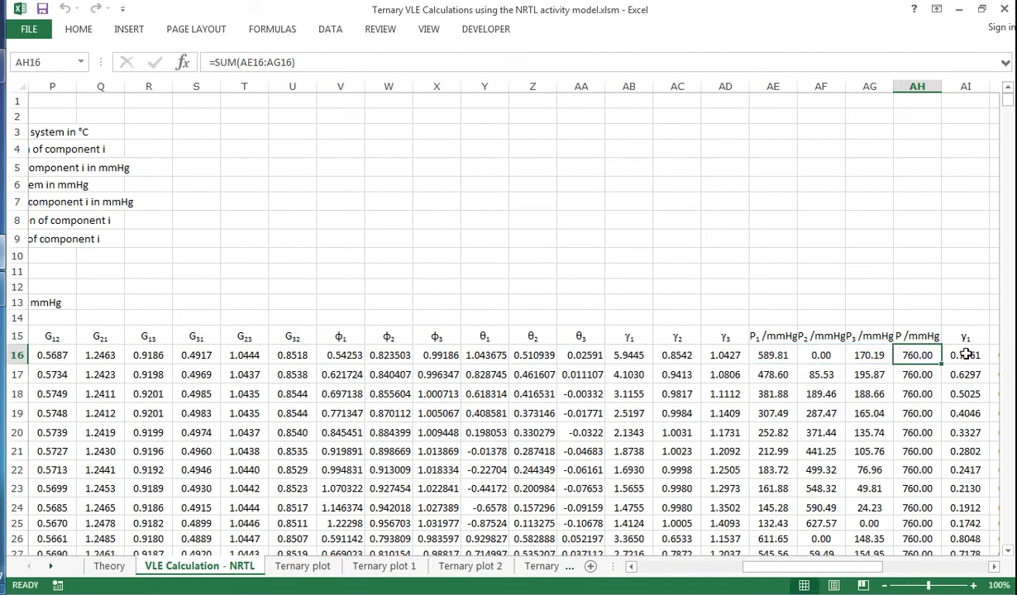
{"action": "scroll", "coordinate": [748, 546], "scroll_direction": "right", "scroll_amount": 3}
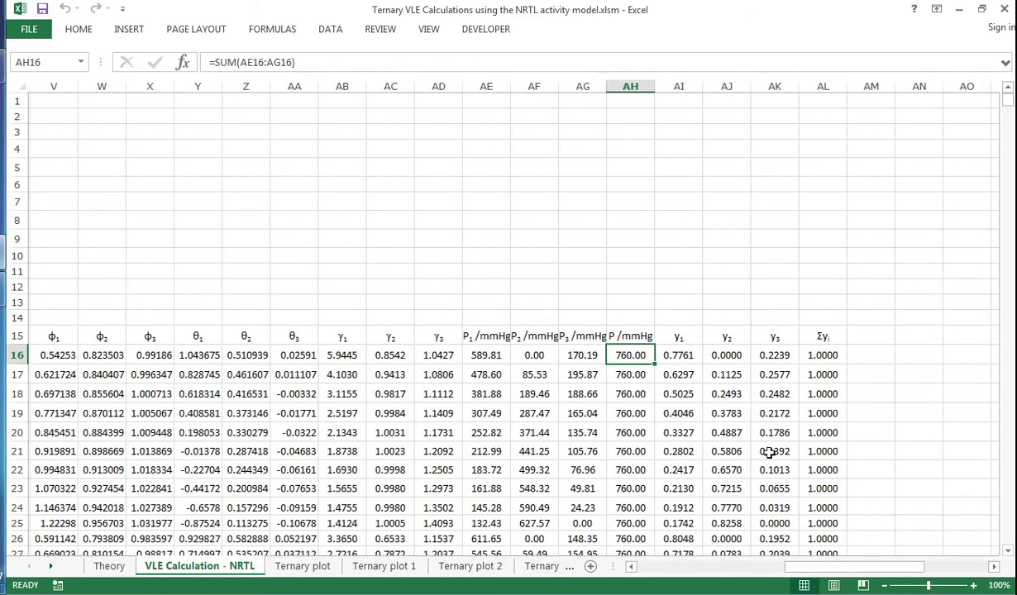
{"action": "left_click", "coordinate": [676, 355]}
{"action": "double_click", "coordinate": [676, 355]}
{"action": "double_click", "coordinate": [724, 355]}
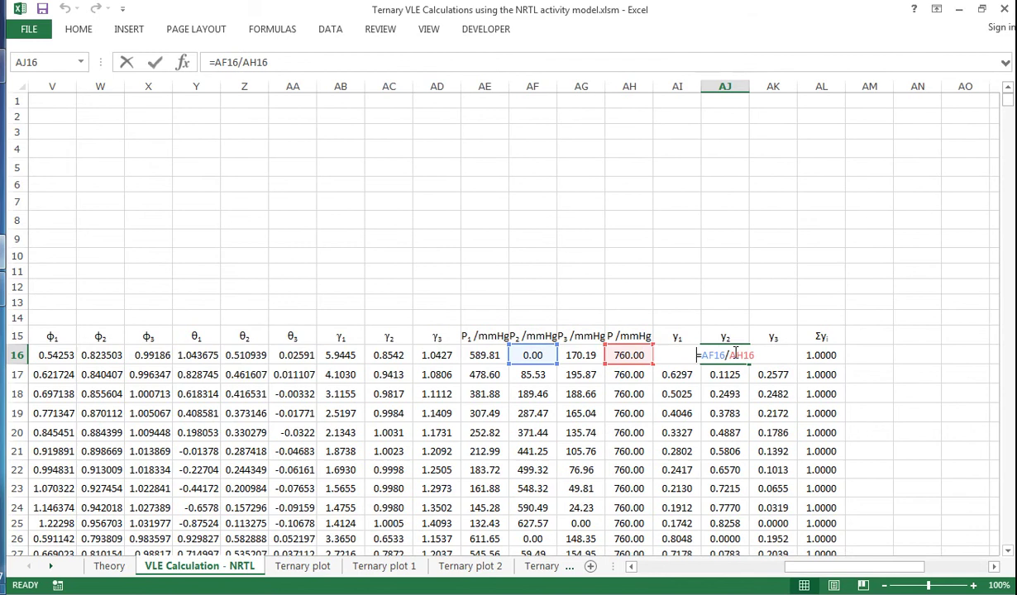
{"action": "key", "text": "ctrl+Return"}
{"action": "left_click", "coordinate": [769, 355]}
{"action": "double_click", "coordinate": [769, 355]}
{"action": "key", "text": "ctrl+Return"}
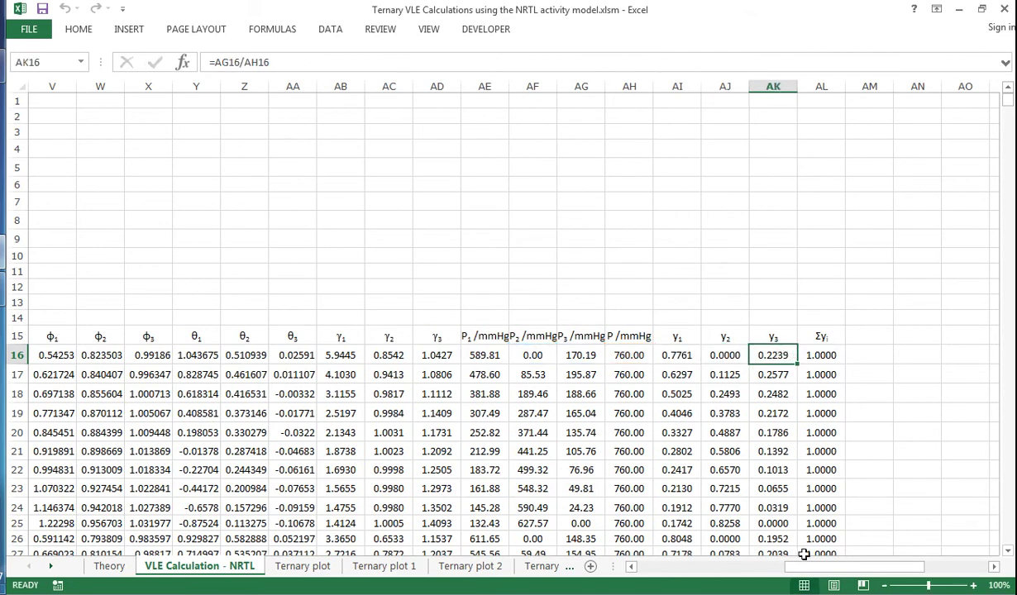
{"action": "left_click_drag", "start_coordinate": [810, 567], "coordinate": [692, 569]}
{"action": "left_click", "coordinate": [205, 359]}
{"action": "left_click", "coordinate": [536, 304]}
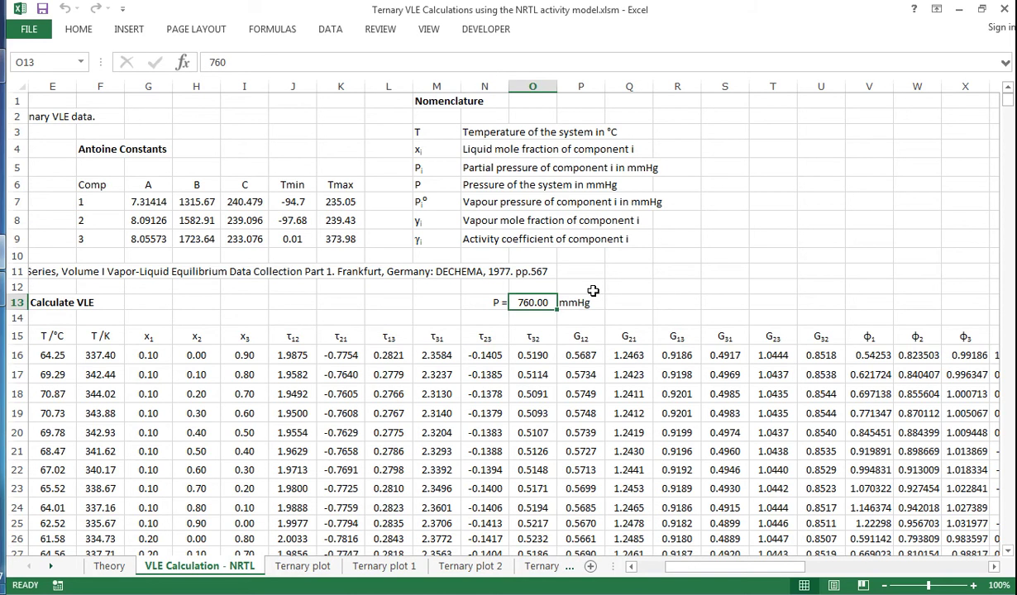
- On the Ternary plot sheet, inspect the 10/10/80 compositions in Q3, R3 and S3, then move to Ternary plot 1
{"action": "left_click", "coordinate": [294, 565]}
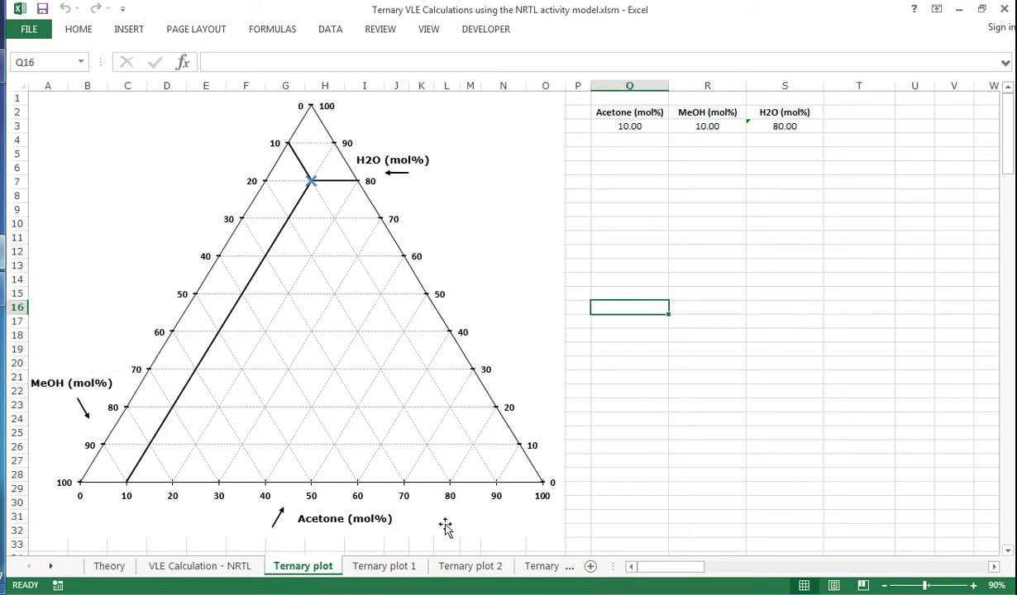
{"action": "left_click", "coordinate": [634, 128]}
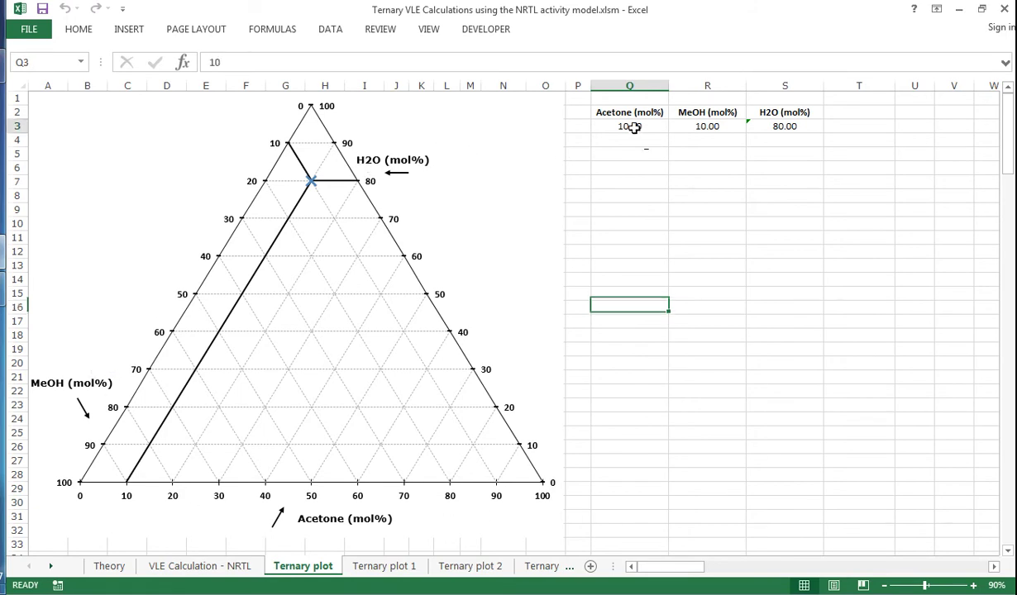
{"action": "left_click", "coordinate": [699, 126]}
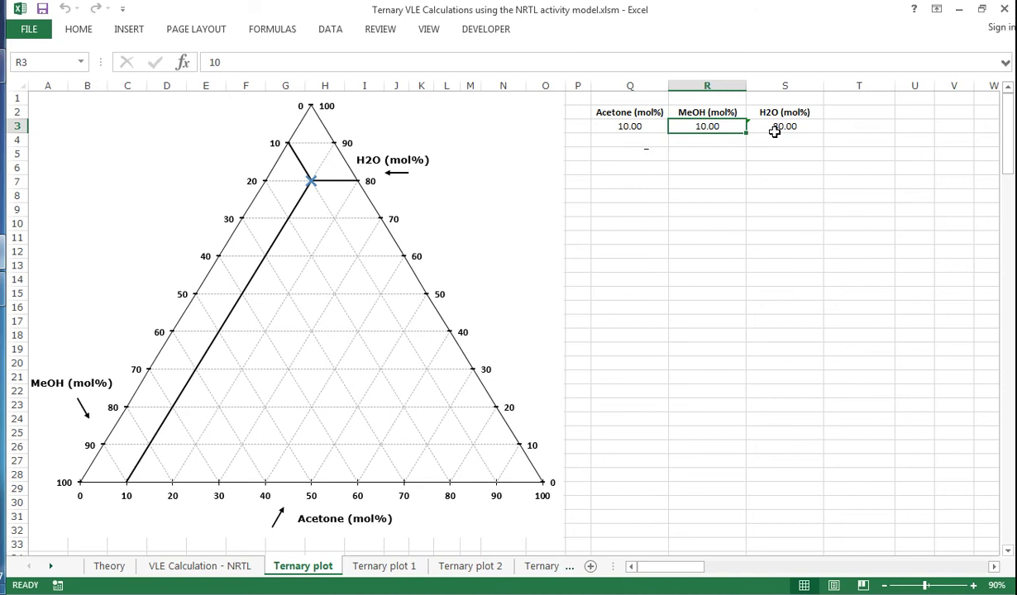
{"action": "left_click", "coordinate": [783, 127]}
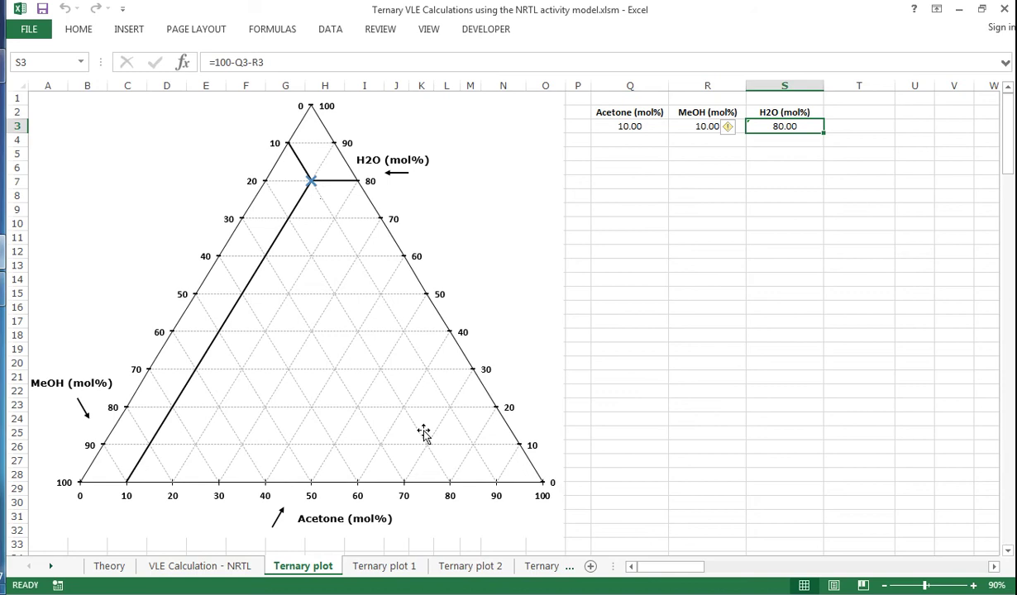
{"action": "left_click", "coordinate": [384, 566]}
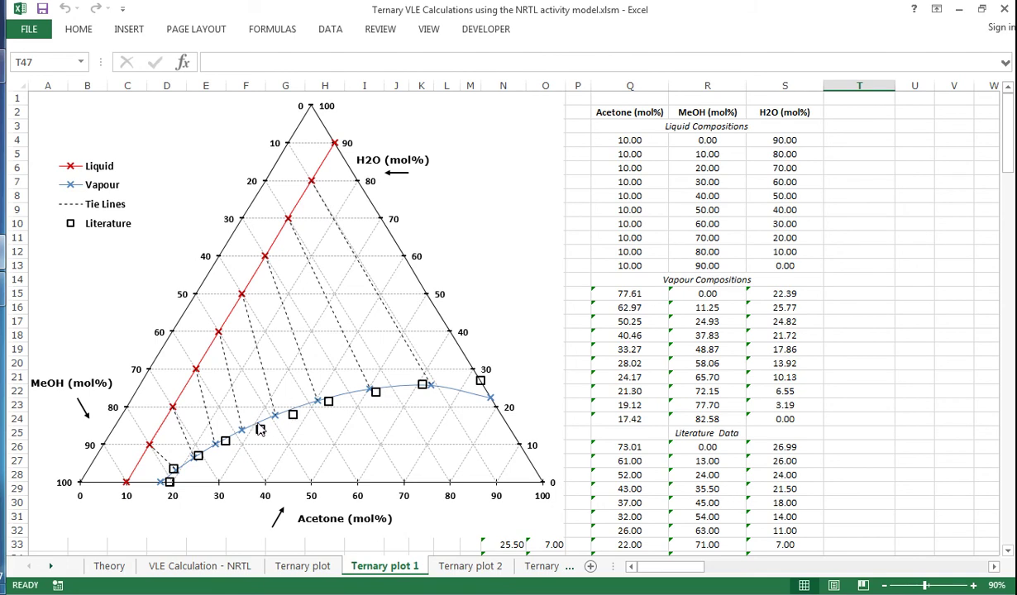
- Step through the Ternary plot 2–8 sheets, ending on the Literature Data sheet at 760 mmHg
{"action": "left_click", "coordinate": [470, 567]}
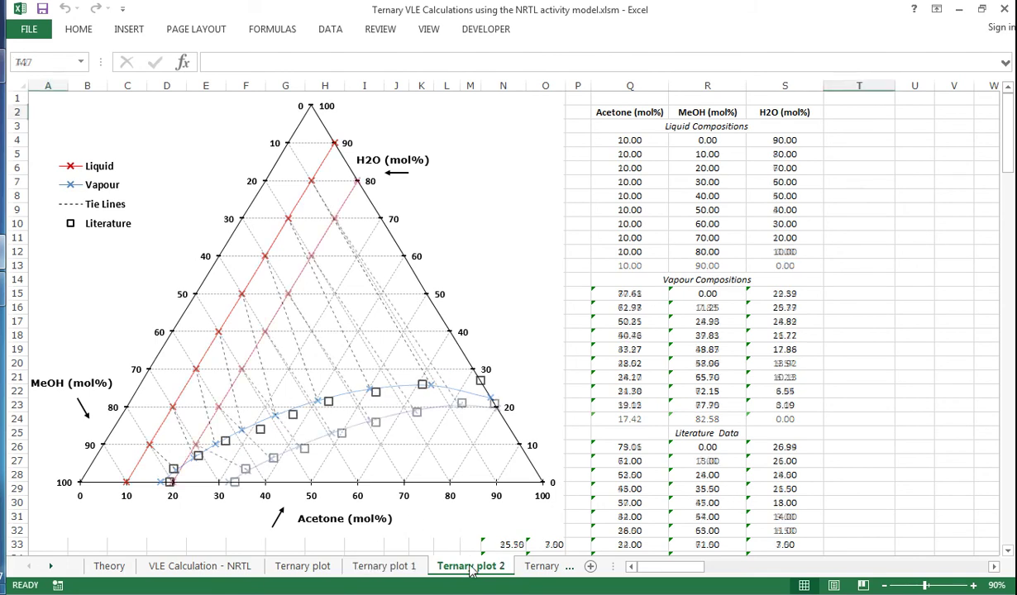
{"action": "left_click", "coordinate": [533, 568]}
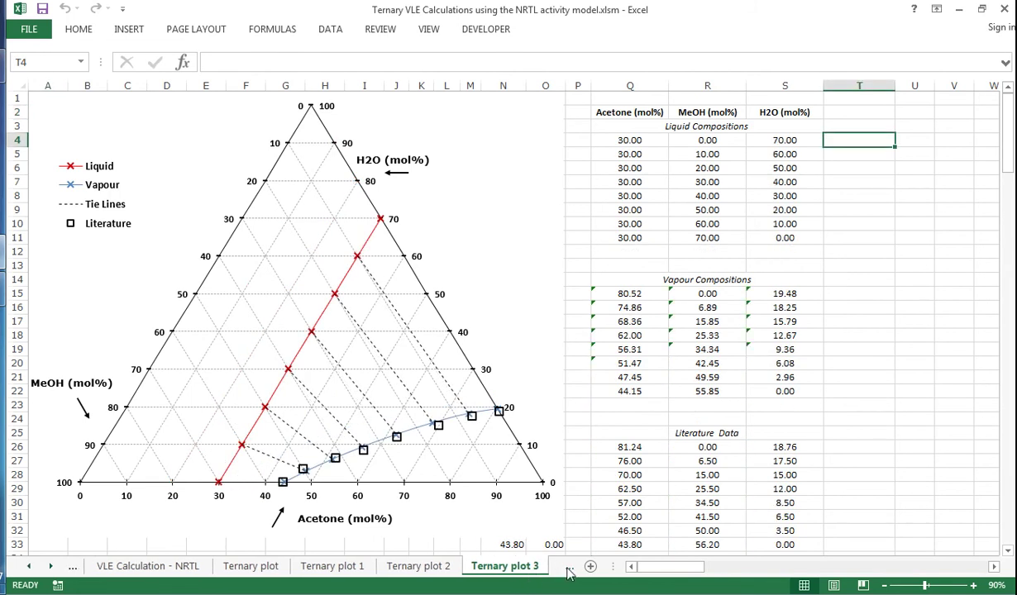
{"action": "left_click", "coordinate": [568, 570]}
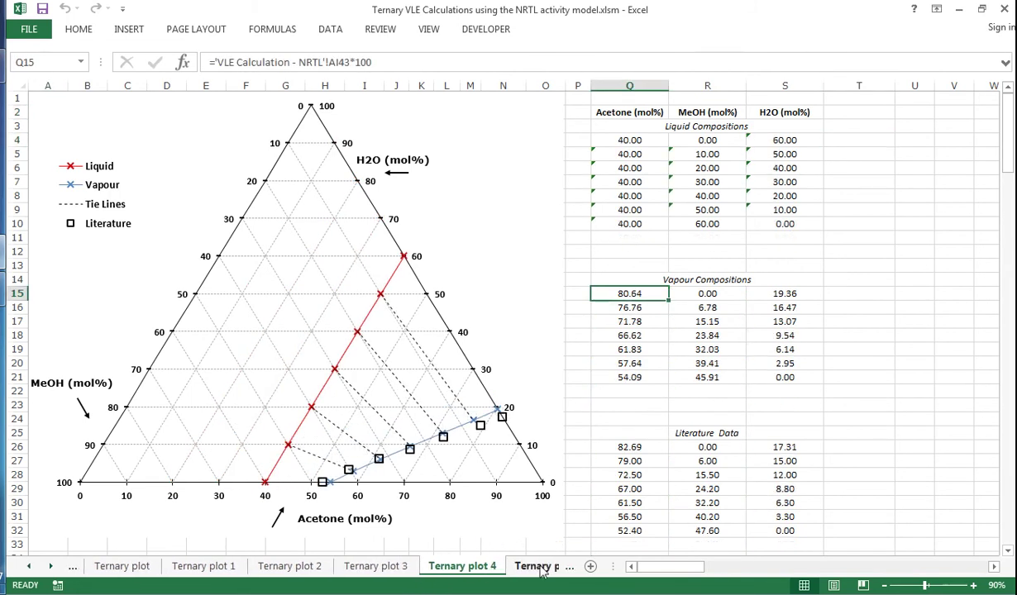
{"action": "left_click", "coordinate": [542, 569]}
{"action": "left_click", "coordinate": [541, 568]}
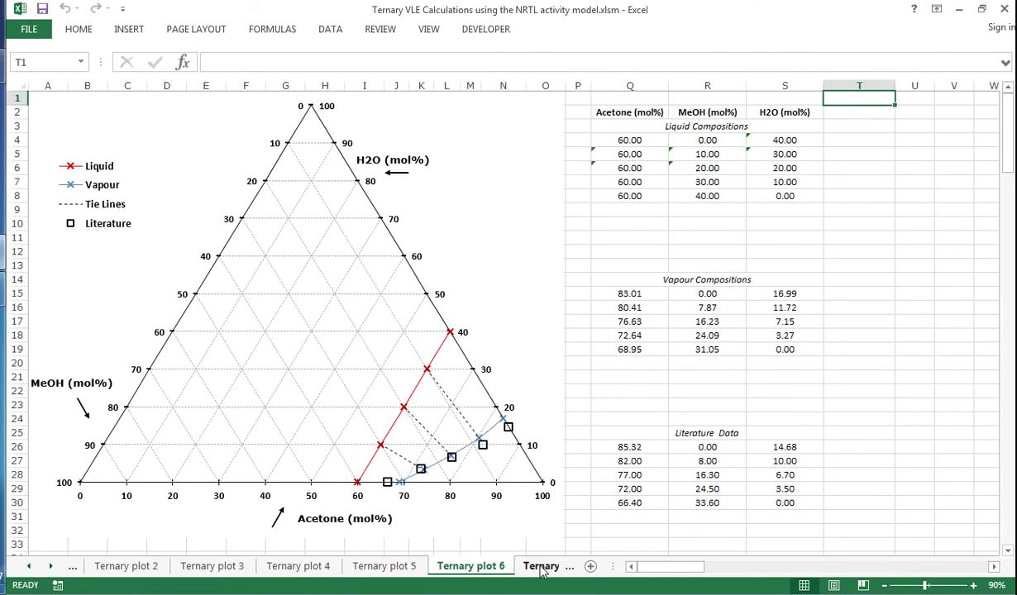
{"action": "left_click", "coordinate": [542, 568]}
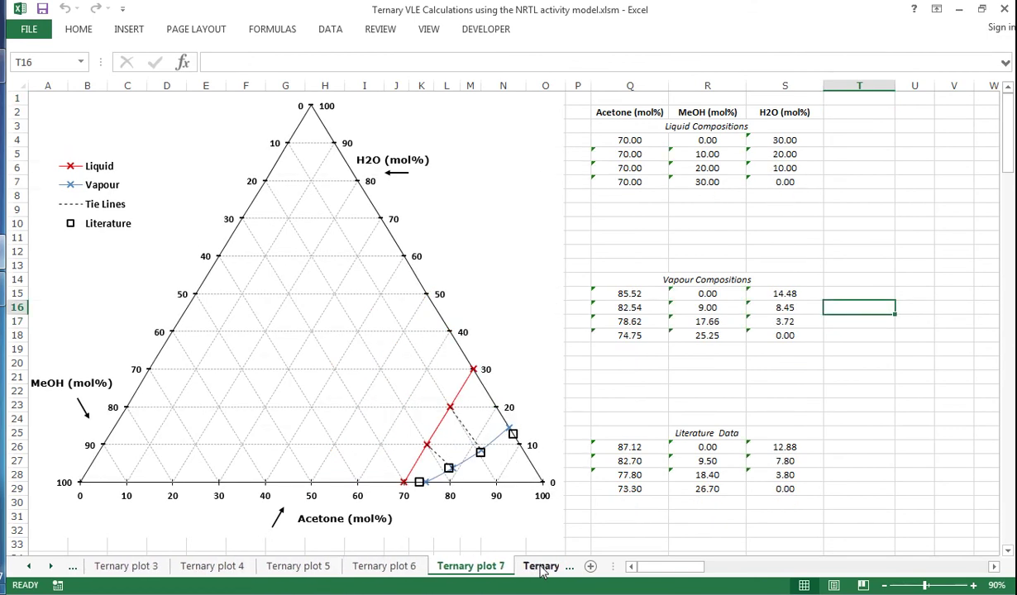
{"action": "left_click", "coordinate": [541, 568]}
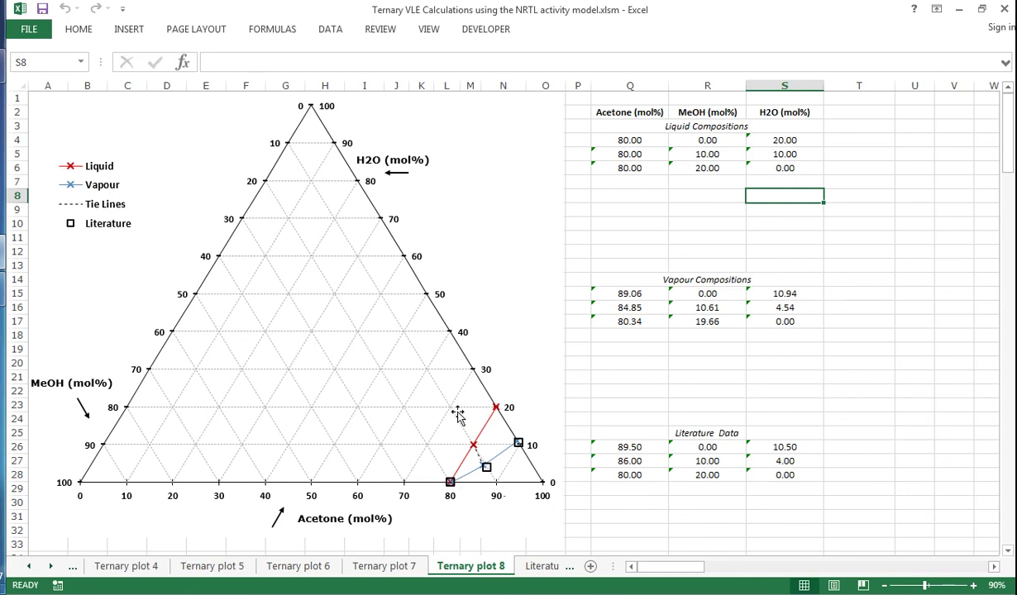
{"action": "left_click", "coordinate": [544, 565]}
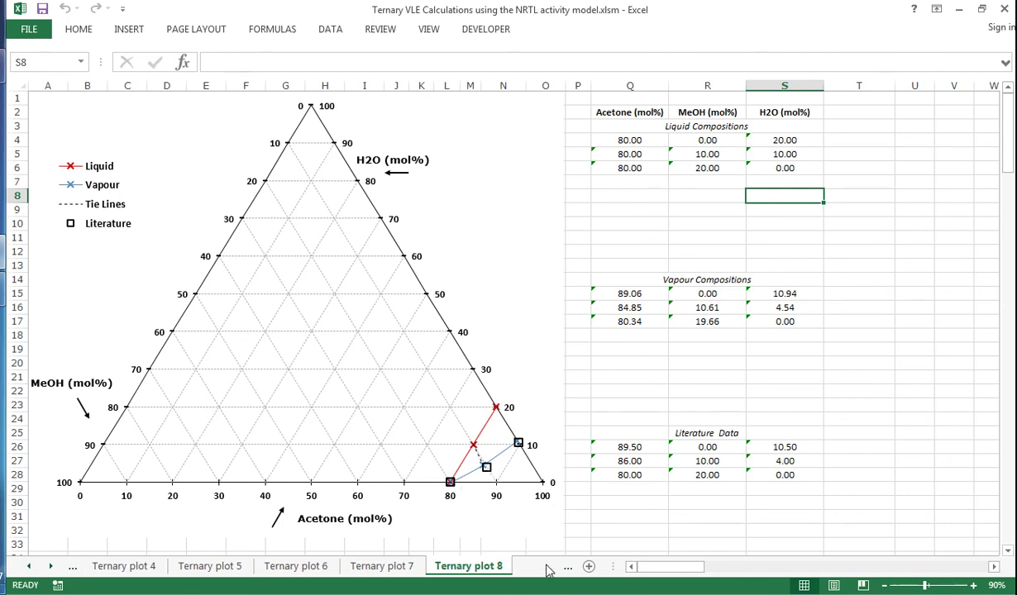
{"action": "left_click", "coordinate": [452, 369]}
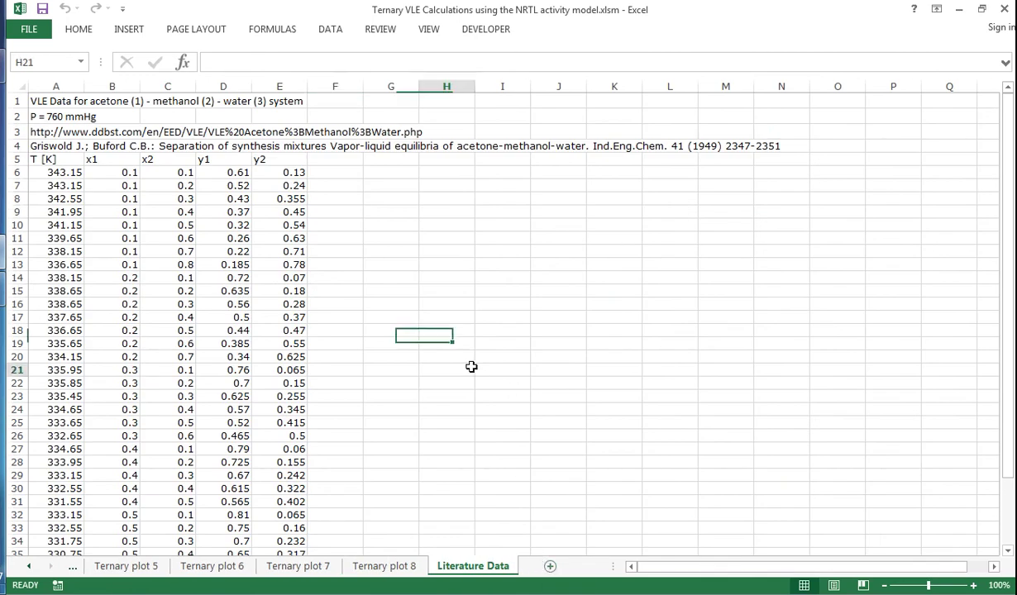